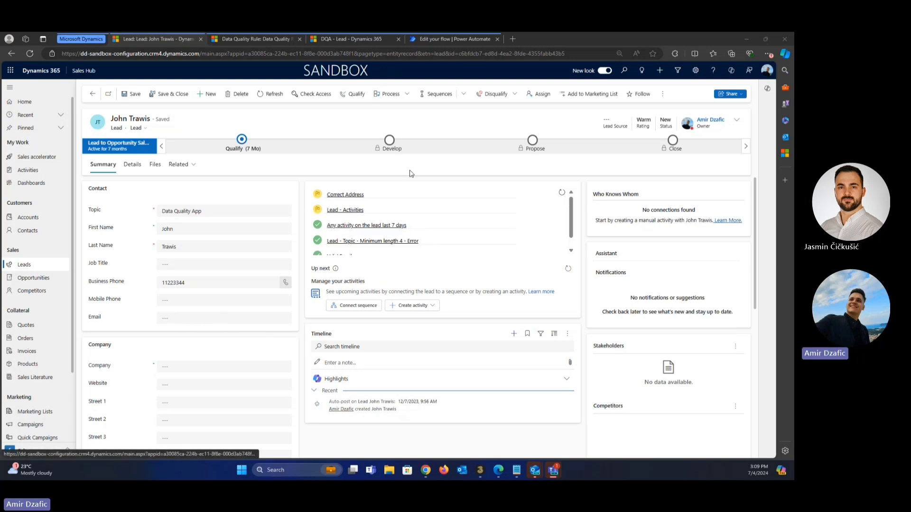
# Review the Valid Email lead rule's name and its Warning severity without changing anything.
pyautogui.scroll(-1, 330, 218)
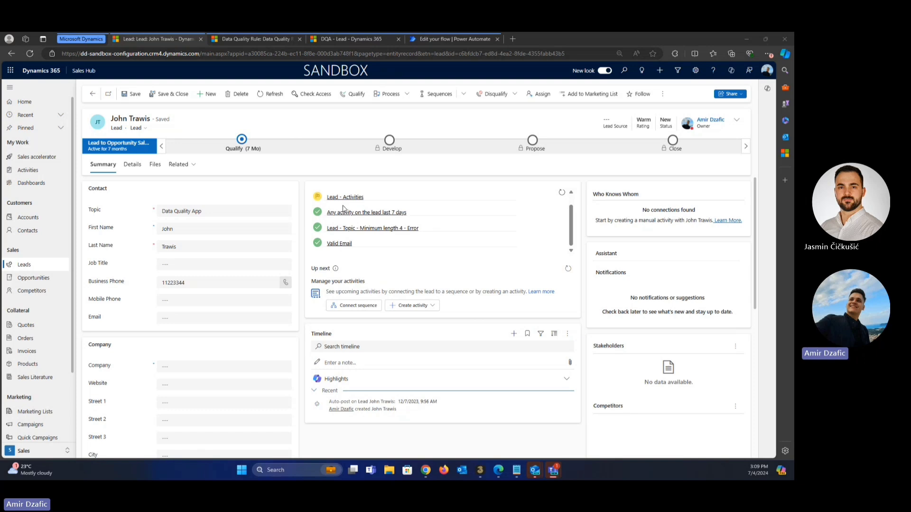
pyautogui.scroll(1, 374, 222)
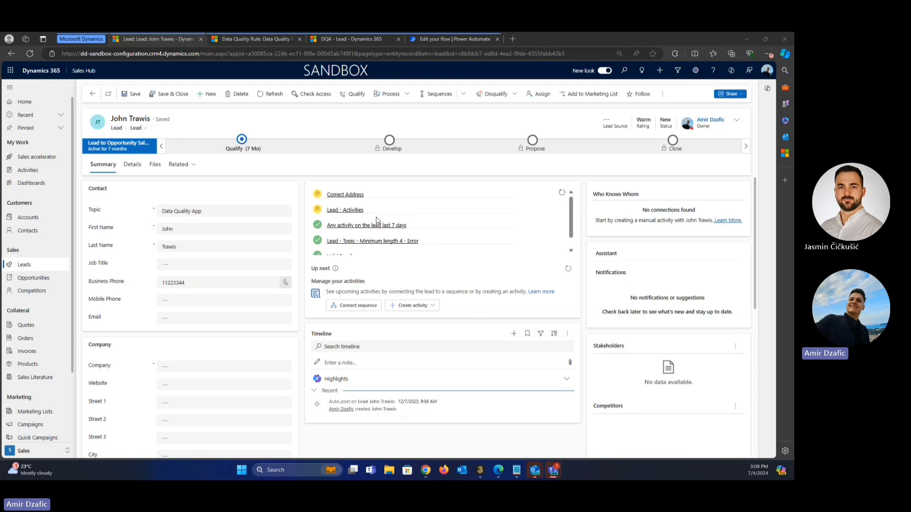
pyautogui.scroll(-1, 378, 224)
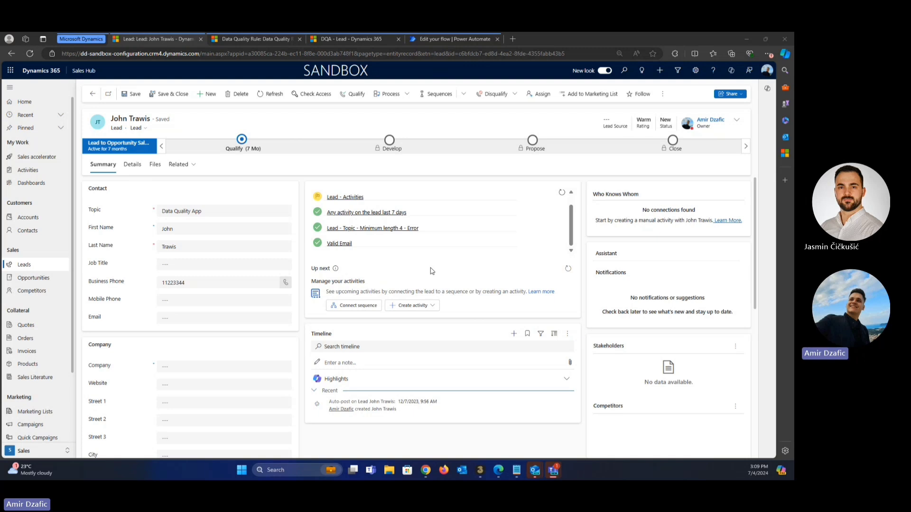
pyautogui.click(249, 42)
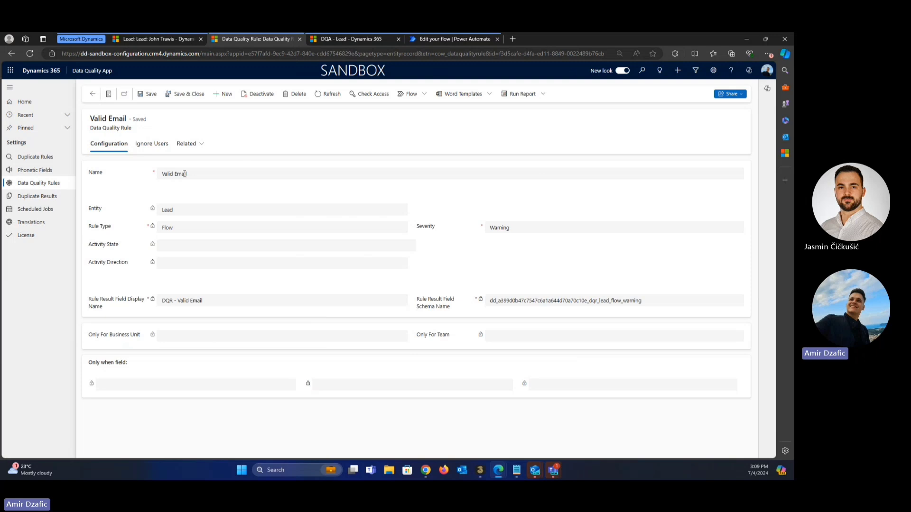
pyautogui.moveTo(188, 174); pyautogui.dragTo(143, 179)
pyautogui.click(141, 182)
pyautogui.click(516, 230)
pyautogui.click(518, 230)
pyautogui.click(158, 40)
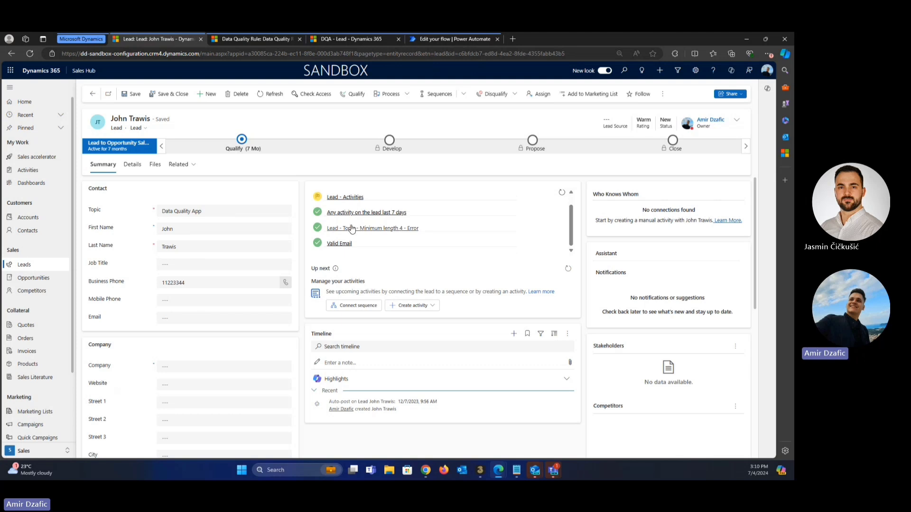
pyautogui.click(183, 321)
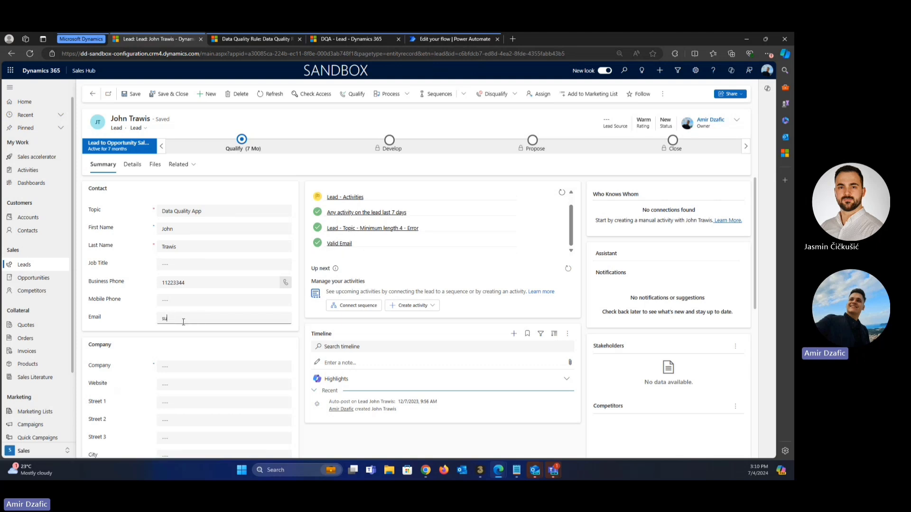
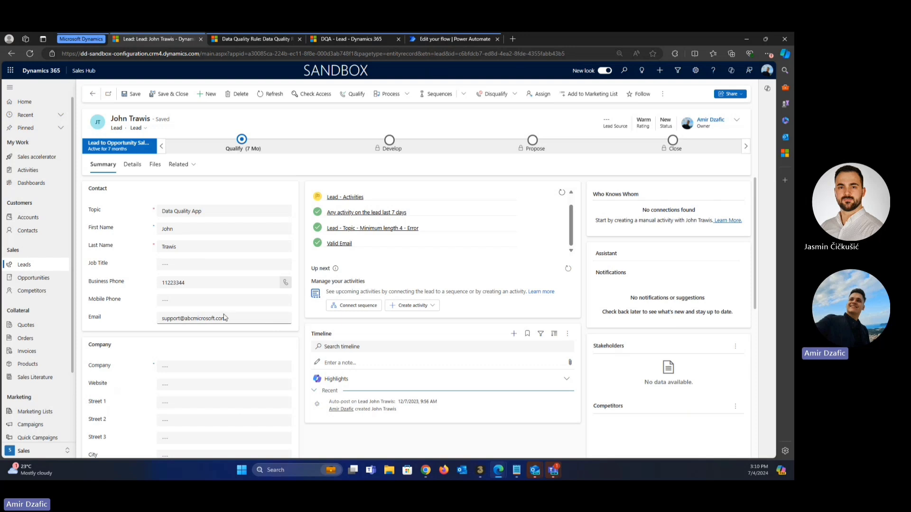
pyautogui.click(131, 98)
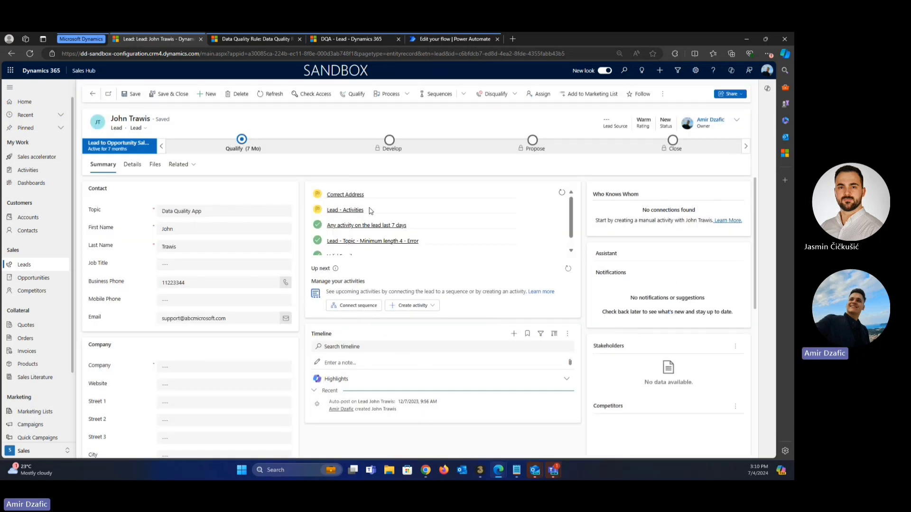
pyautogui.click(562, 194)
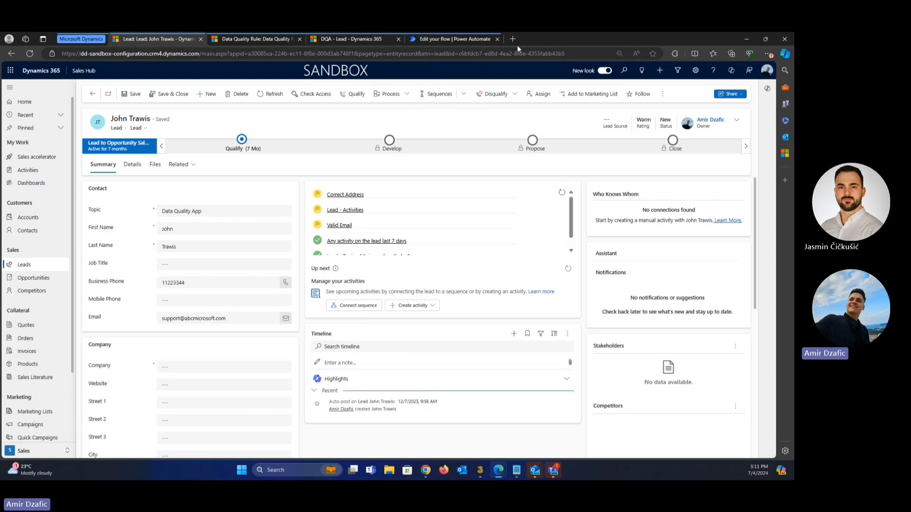
# Open the Validate email on Leads flow and inspect its lead trigger and HTTP email-check request.
pyautogui.click(479, 38)
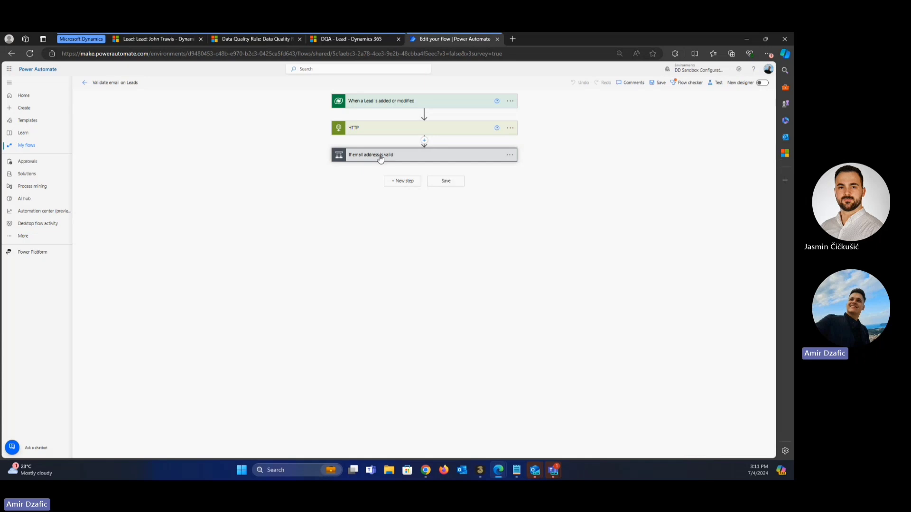
pyautogui.click(380, 101)
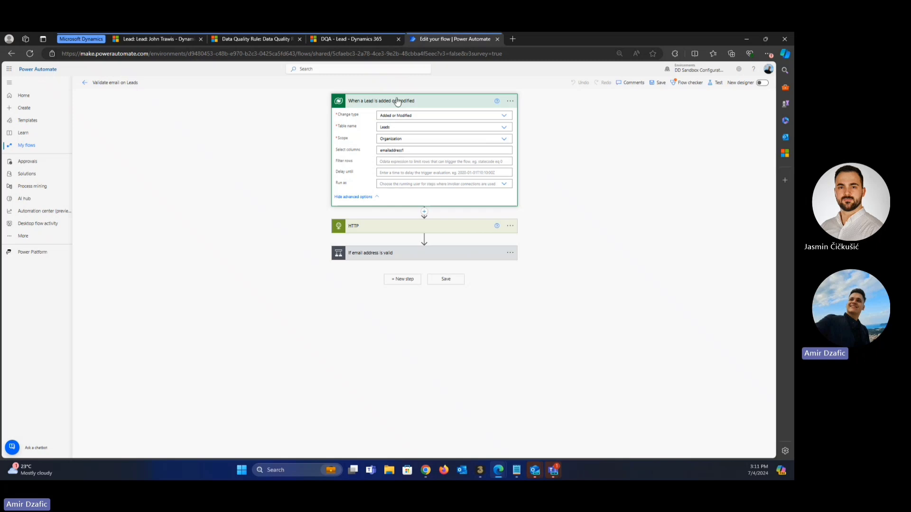
pyautogui.click(397, 102)
pyautogui.click(395, 135)
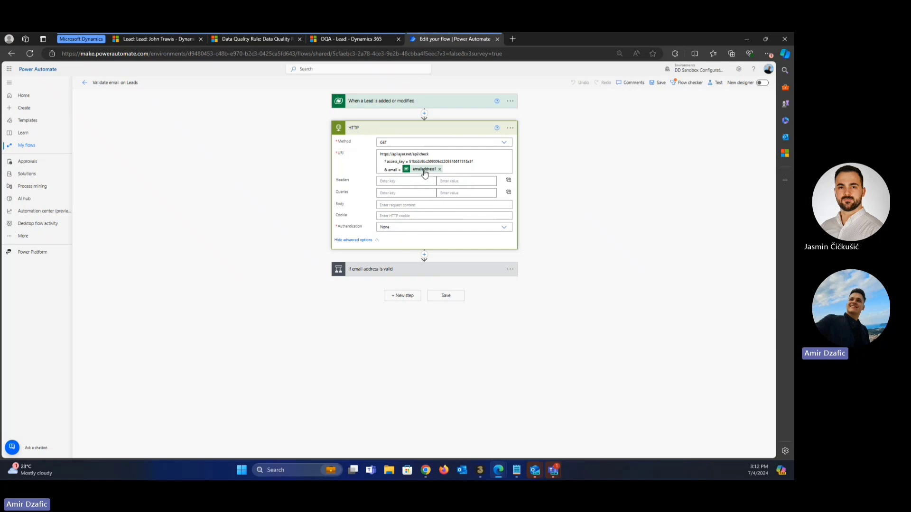
# Collapse the HTTP step and expand the 'If email address is valid' condition with its branches.
pyautogui.click(405, 135)
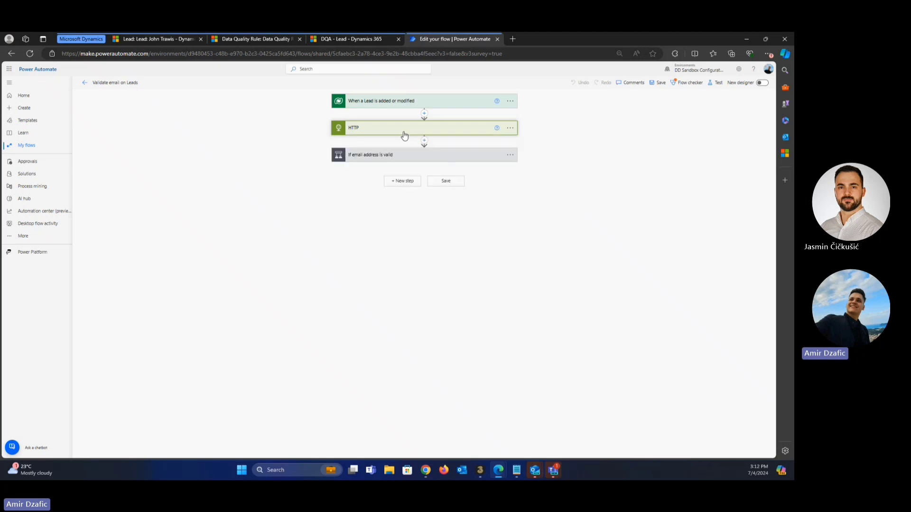
pyautogui.click(402, 156)
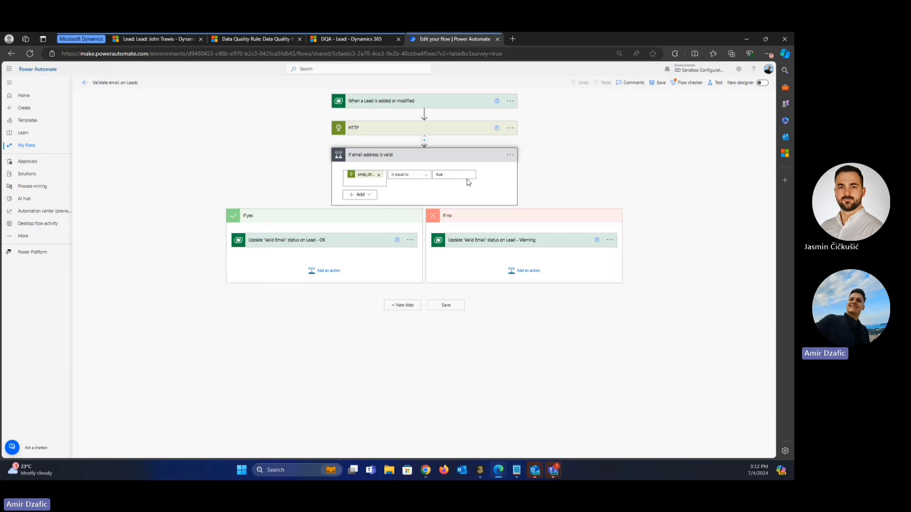
# Inspect the OK branch's lead update and its DQR - Valid Email field, then collapse it.
pyautogui.click(286, 241)
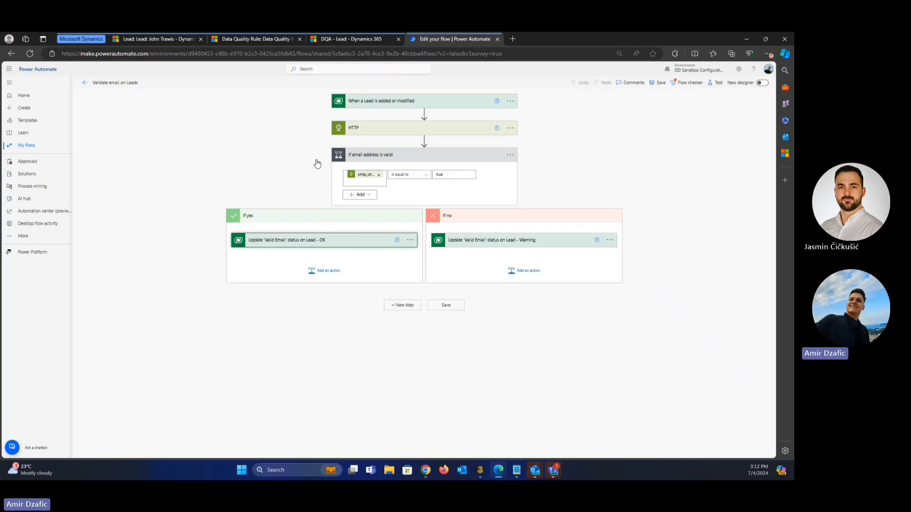
pyautogui.scroll(-6, 297, 185)
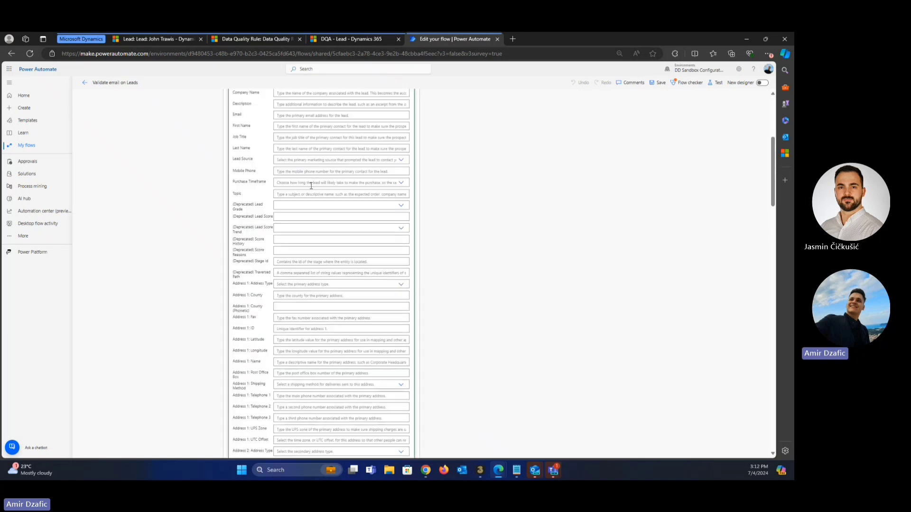
pyautogui.scroll(-15, 320, 238)
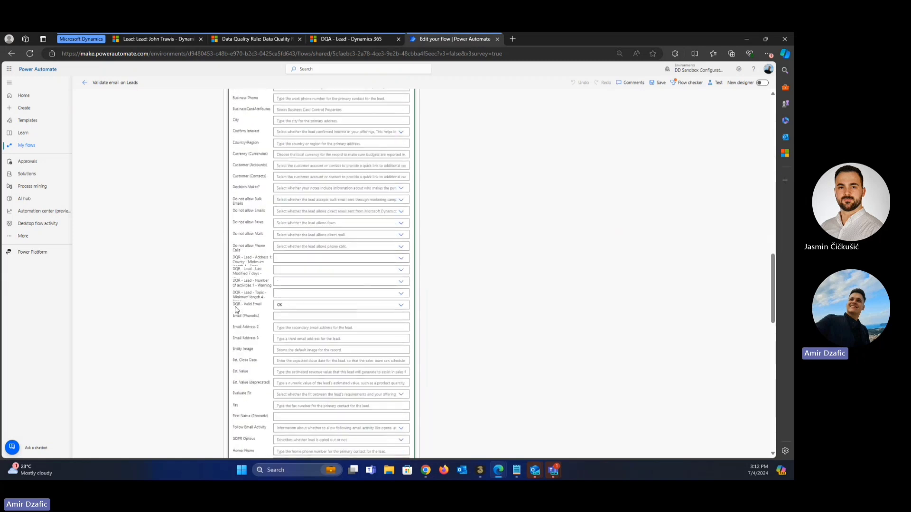
pyautogui.moveTo(234, 306); pyautogui.dragTo(292, 309)
pyautogui.scroll(1, 503, 298)
pyautogui.scroll(10, 500, 297)
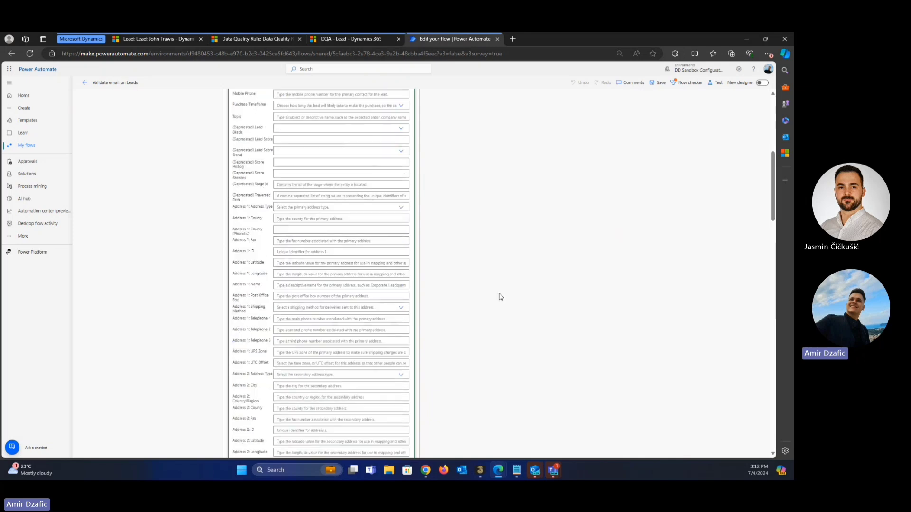
pyautogui.click(285, 241)
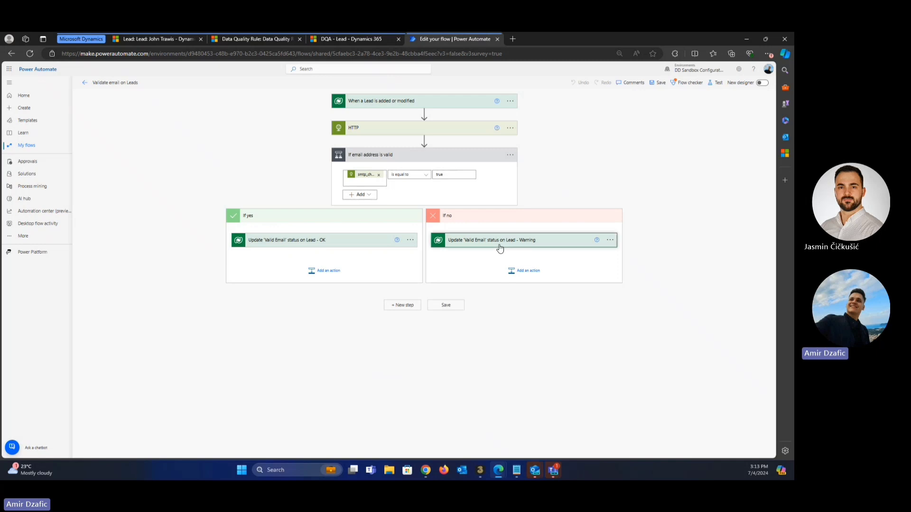
# Inspect the Warning branch's update setting DQR - Valid Email to Warning, then collapse it.
pyautogui.click(555, 240)
pyautogui.scroll(-15, 638, 264)
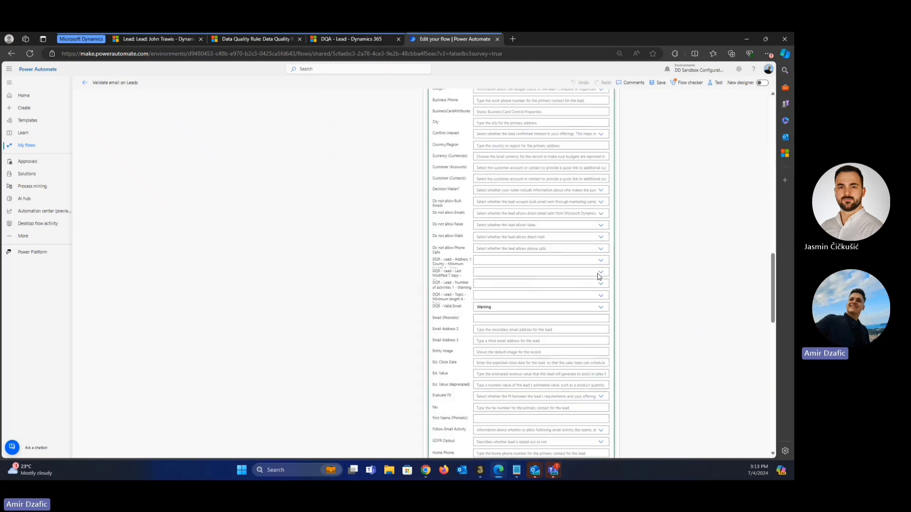
pyautogui.scroll(15, 484, 306)
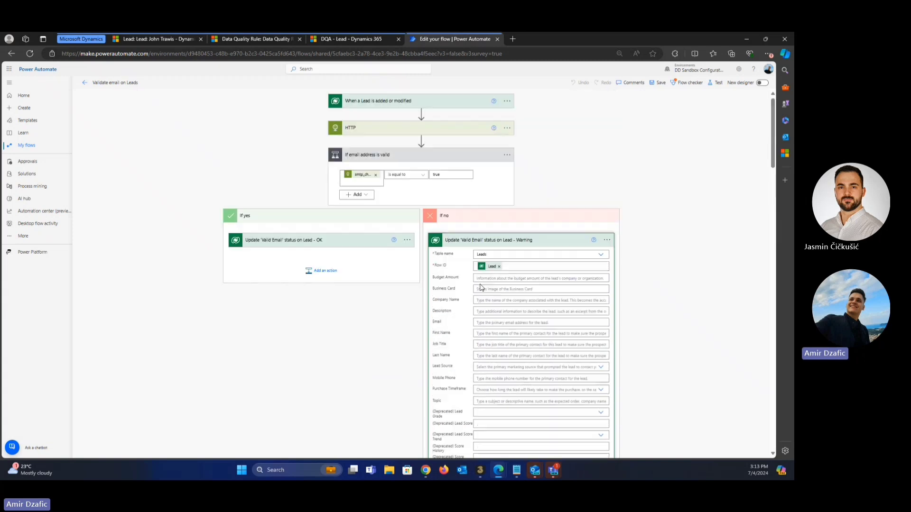
pyautogui.click(479, 244)
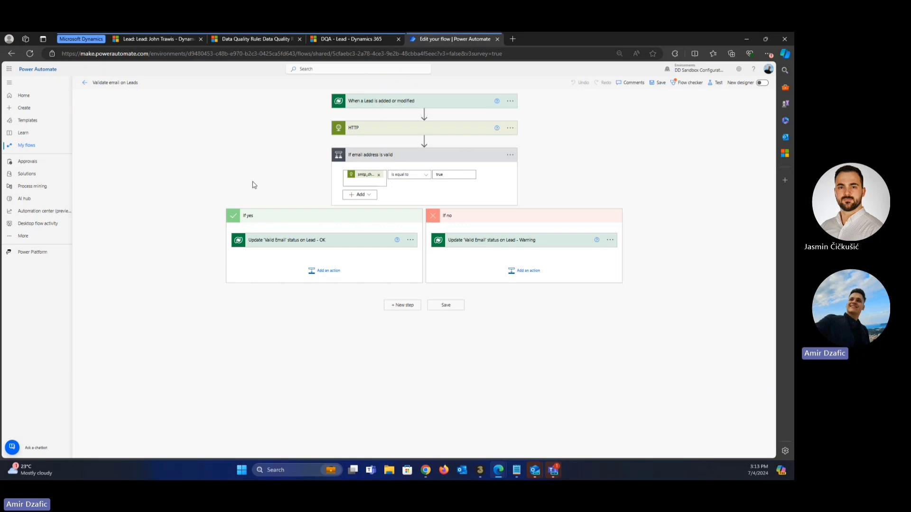
# Replace the email's domain on the lead, save it, and confirm Valid Email now passes.
pyautogui.click(386, 157)
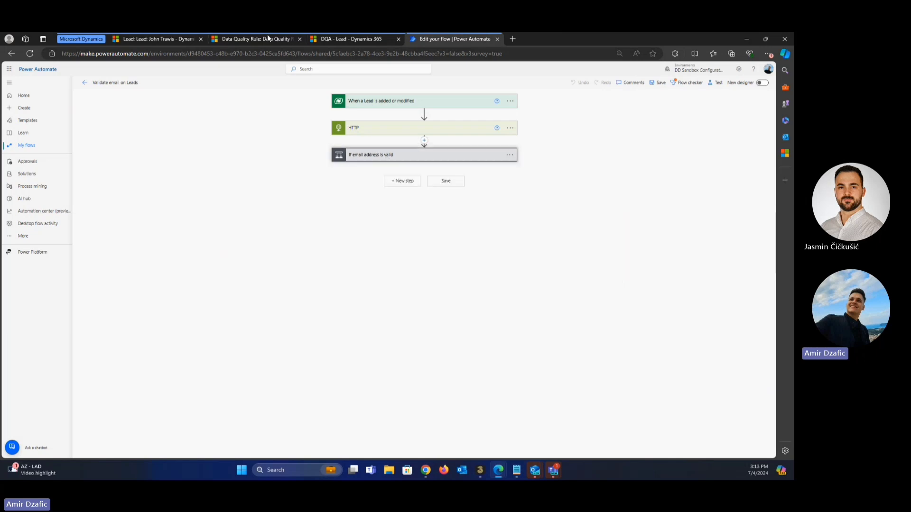
pyautogui.click(161, 40)
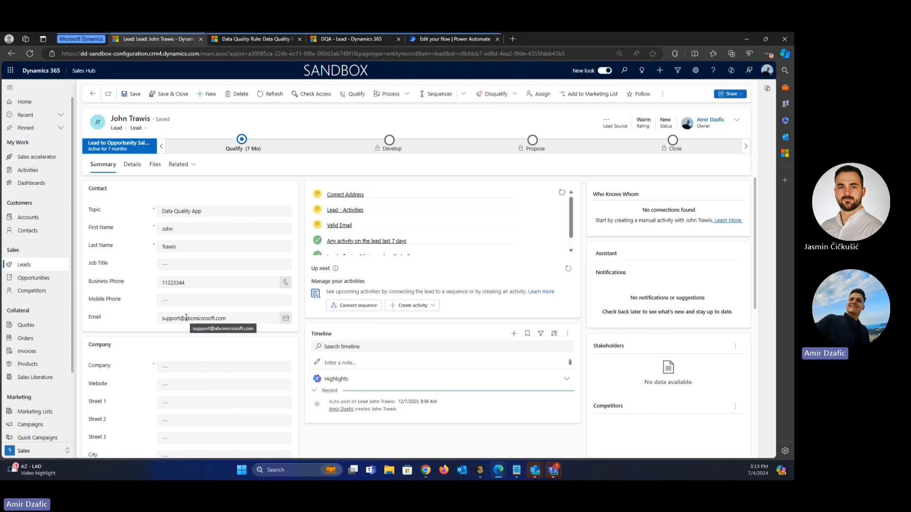
pyautogui.moveTo(186, 318); pyautogui.dragTo(212, 319)
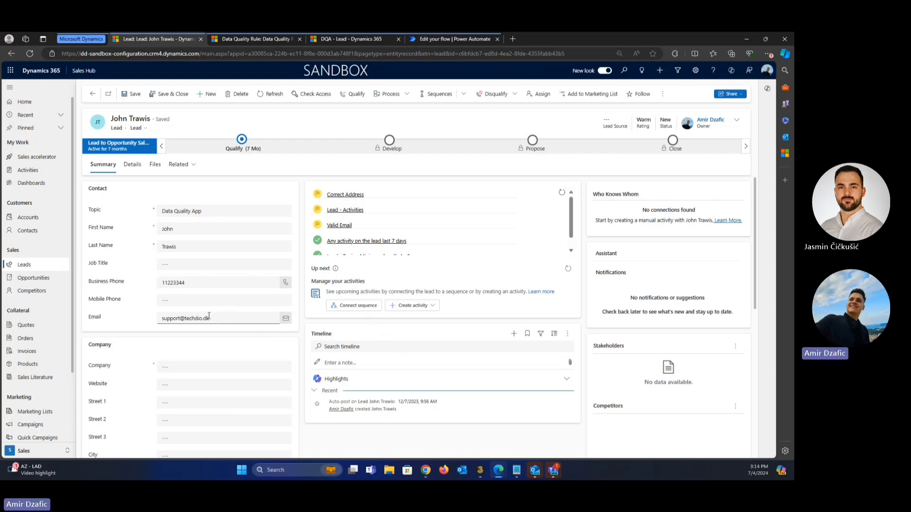
pyautogui.click(131, 92)
pyautogui.click(131, 93)
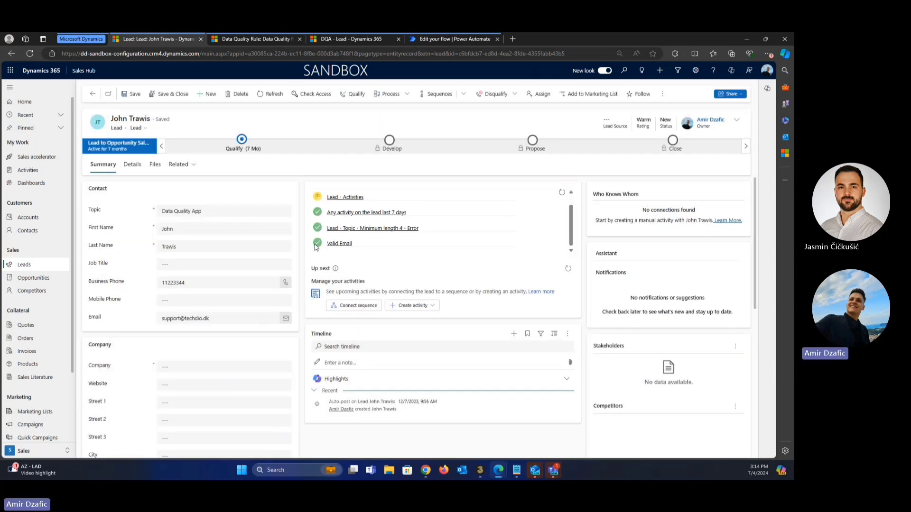
pyautogui.scroll(2, 404, 208)
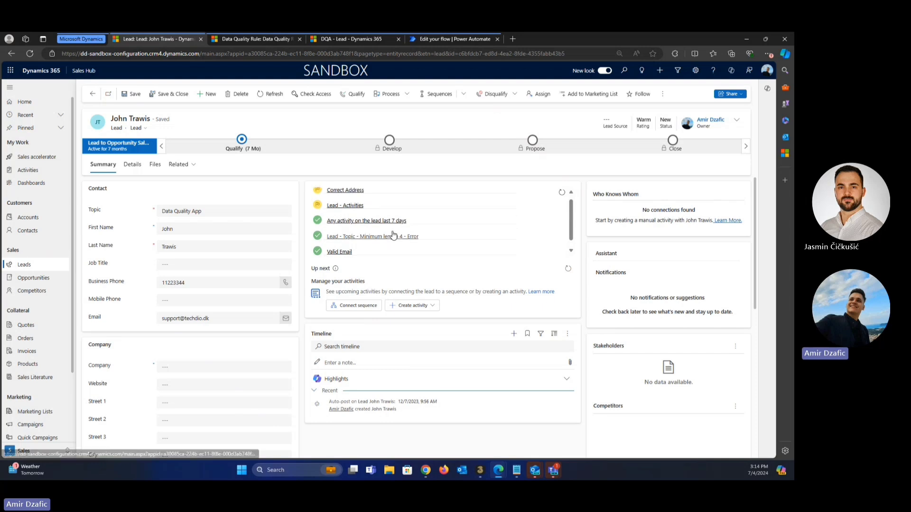
pyautogui.scroll(-1, 386, 218)
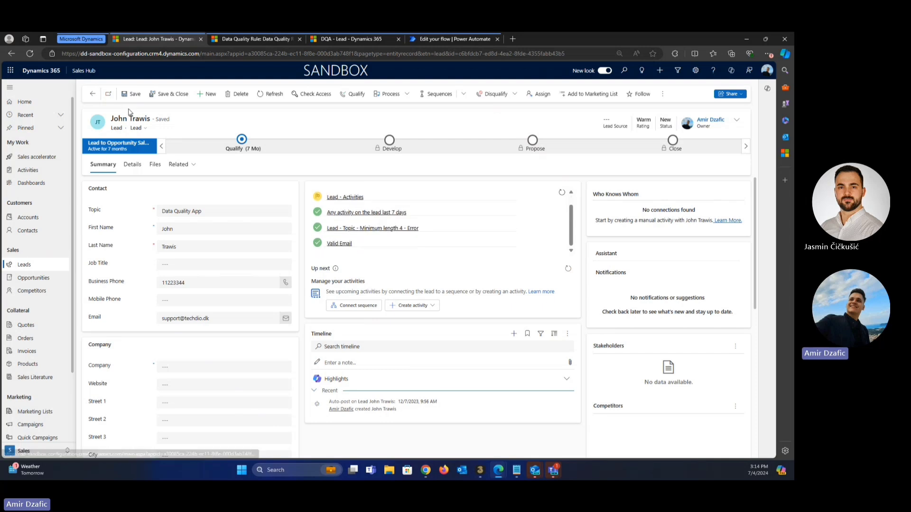
pyautogui.scroll(1, 363, 222)
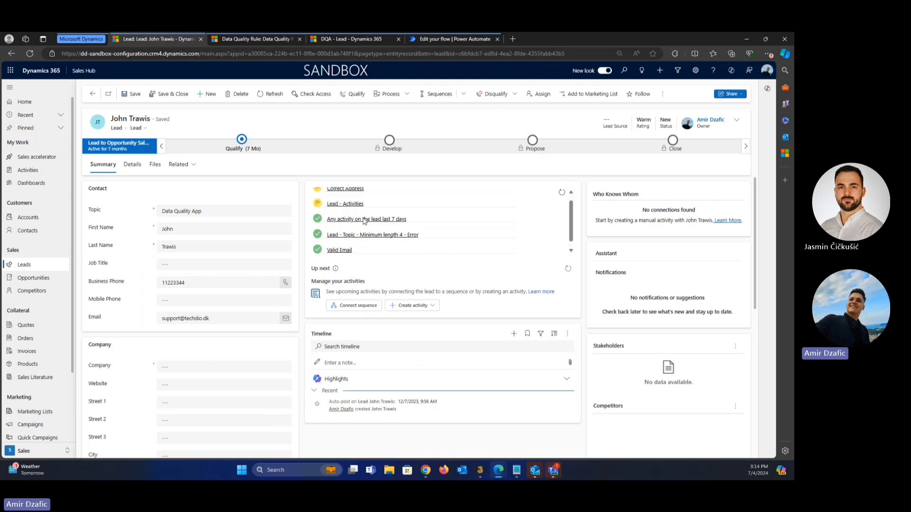
pyautogui.scroll(-1, 351, 233)
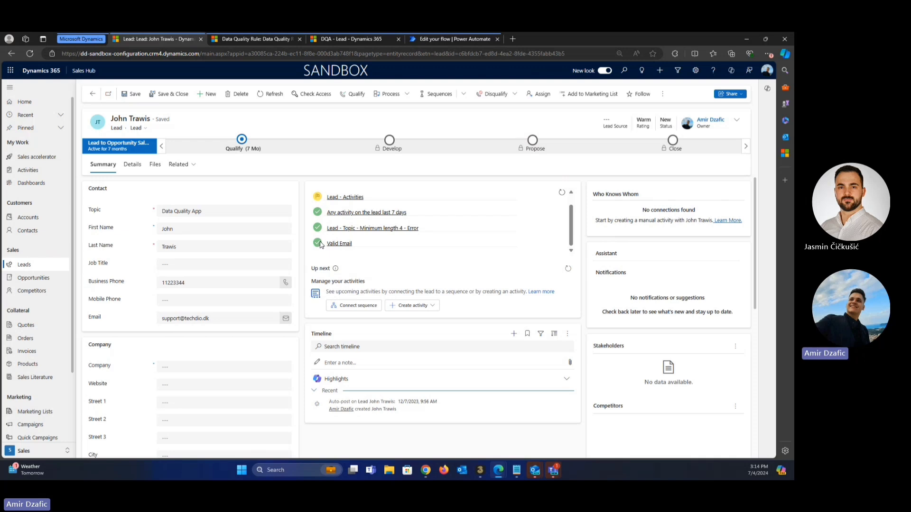
# Drill into the DQA - Lead dashboard's Valid Email chart to list the 9 Warning leads.
pyautogui.click(324, 41)
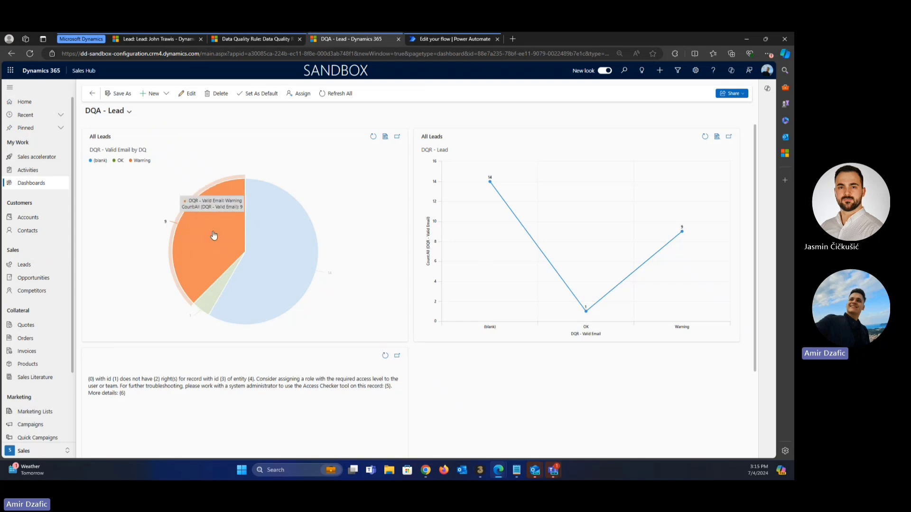
pyautogui.click(385, 137)
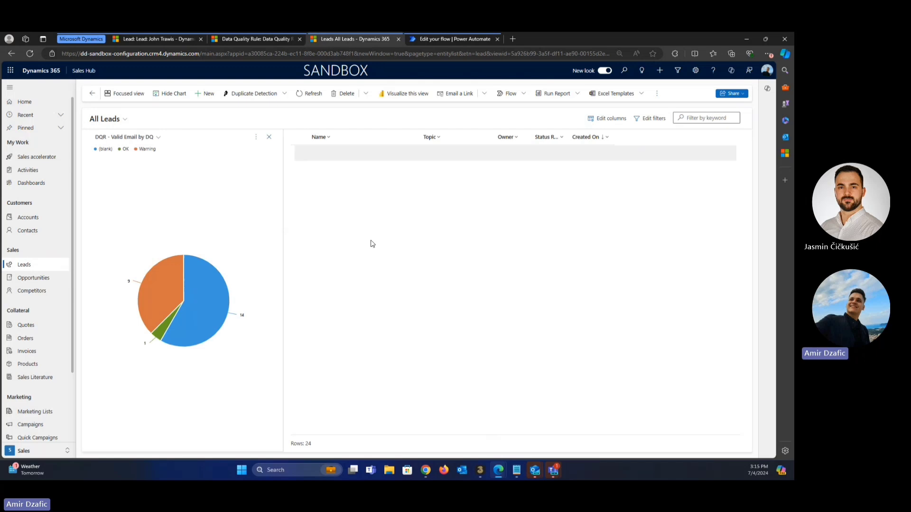
pyautogui.click(150, 295)
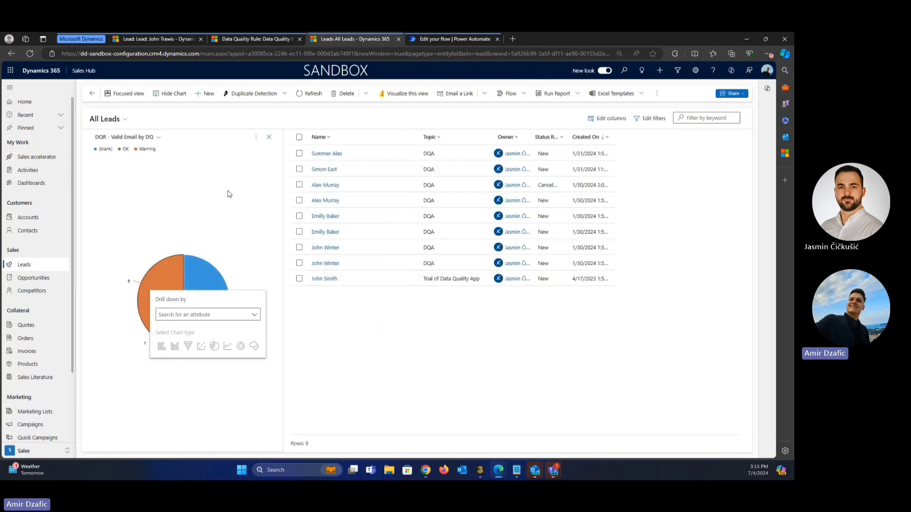
pyautogui.click(377, 343)
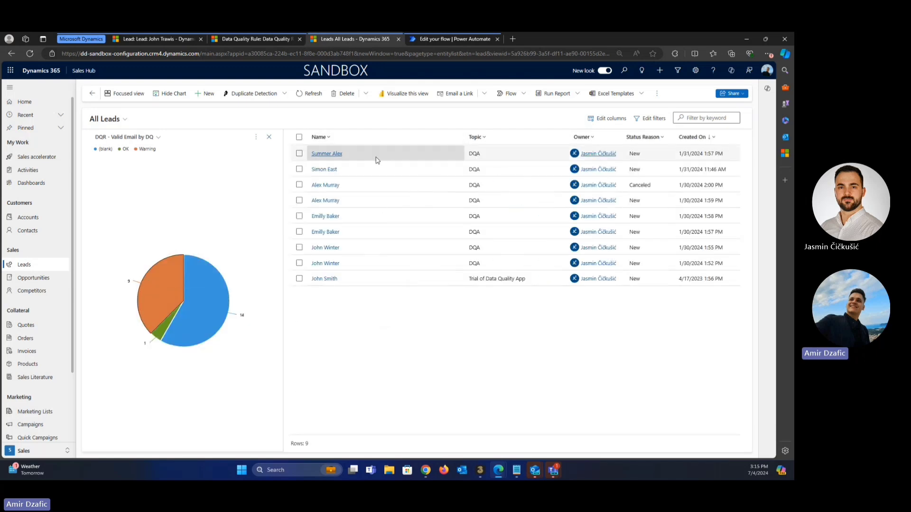